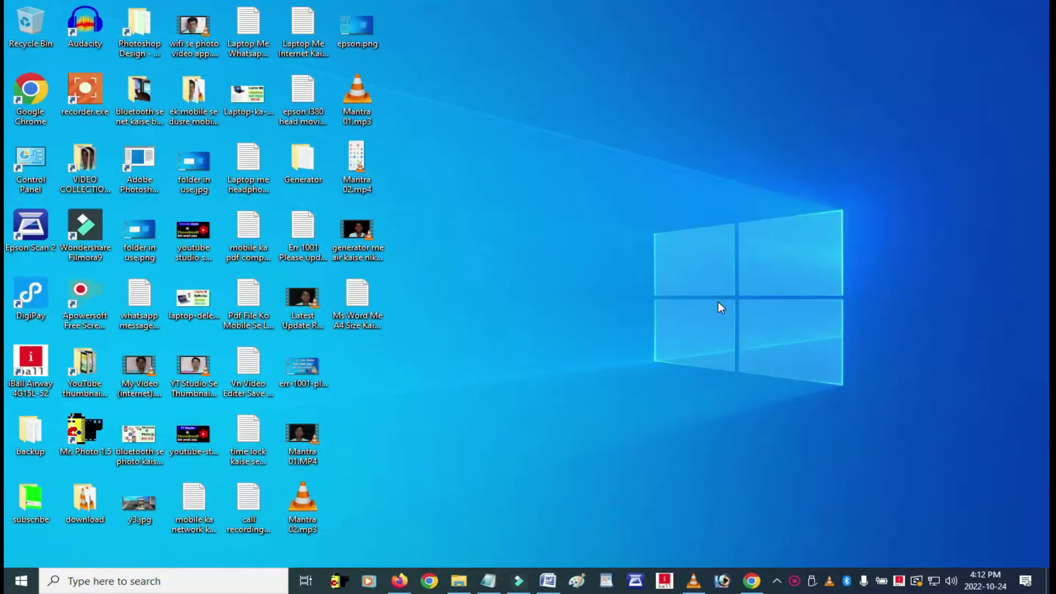
Refresh the desktop, launch Word with blank Document1, and show the Page Layout ribbon.
{"action": "right_click", "coordinate": [643, 197]}
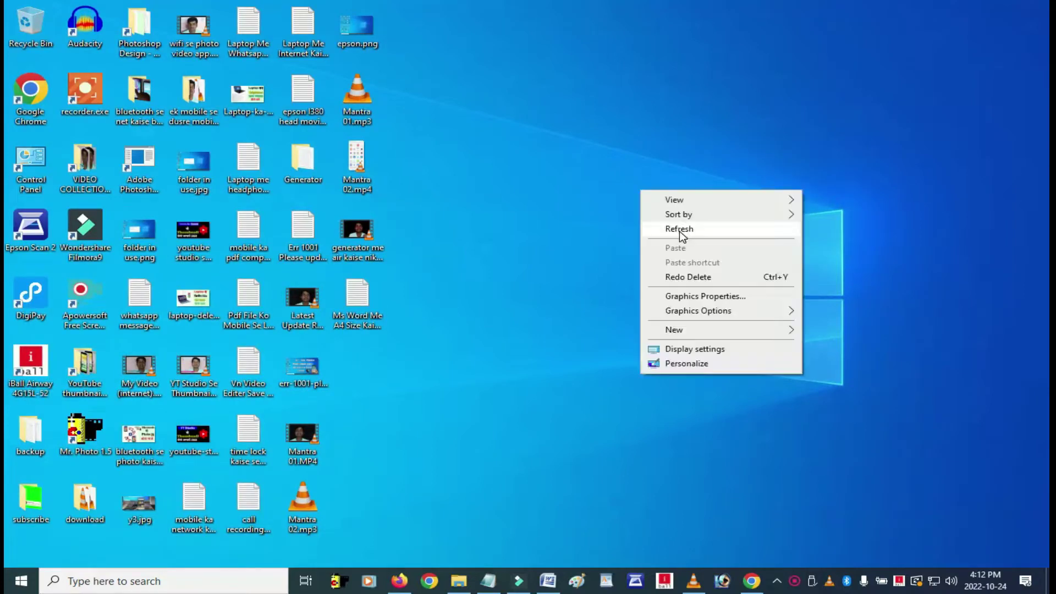
{"action": "left_click", "coordinate": [678, 228]}
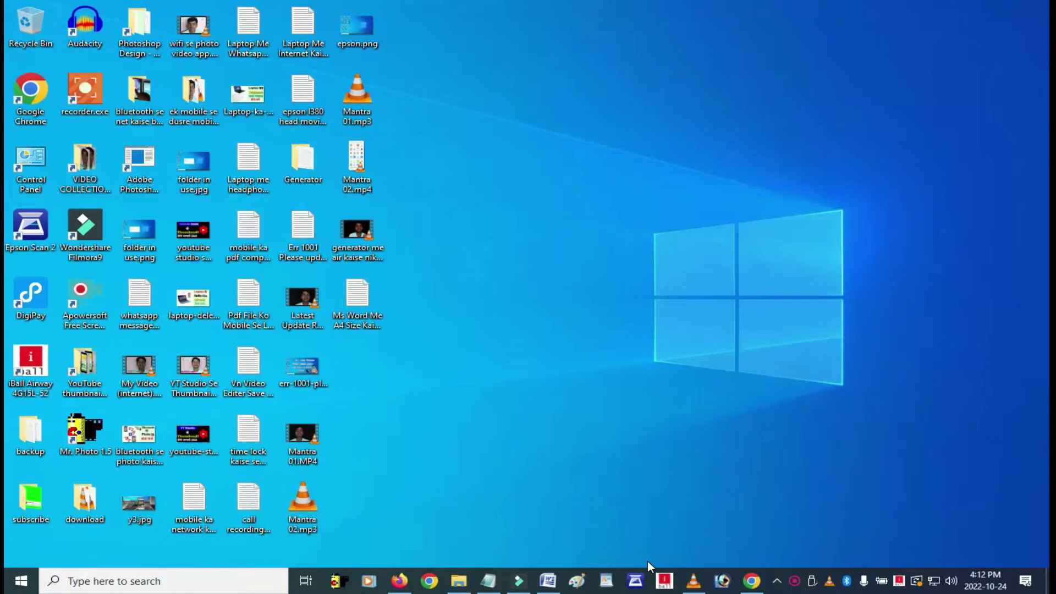
{"action": "left_click", "coordinate": [554, 583]}
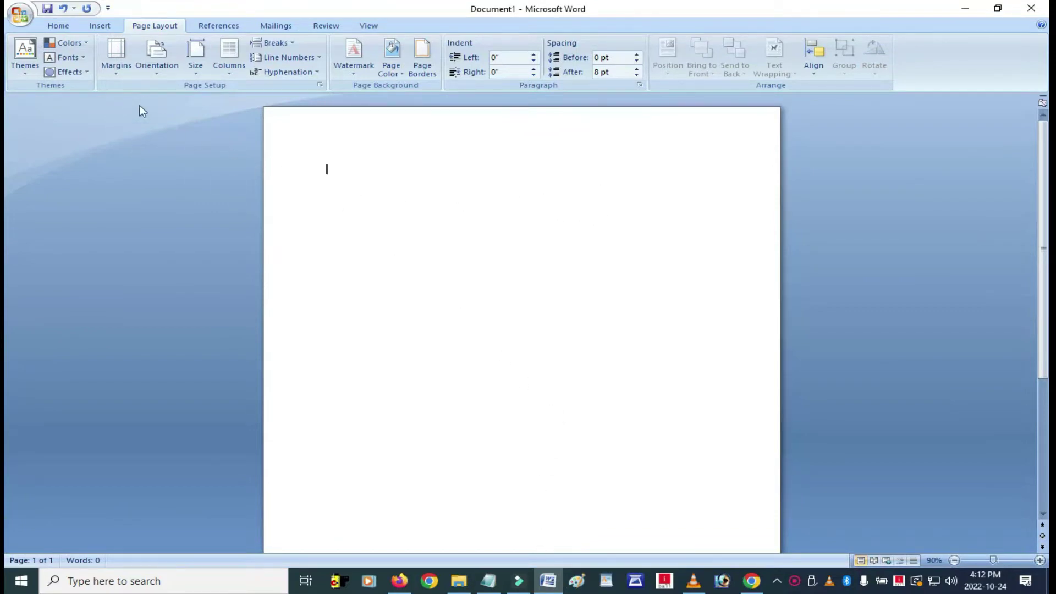
{"action": "left_click", "coordinate": [61, 24]}
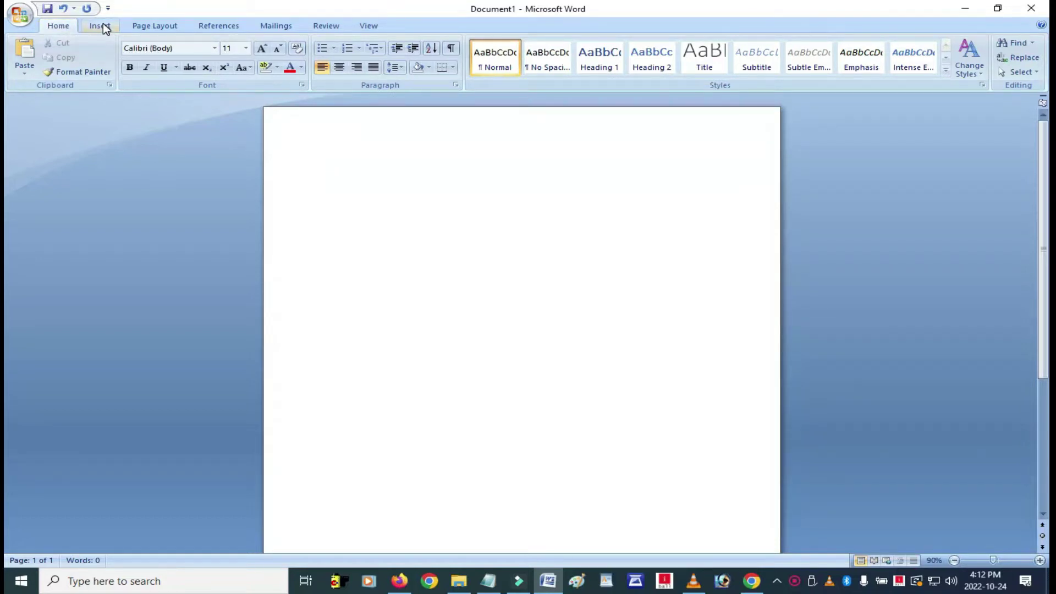
{"action": "left_click", "coordinate": [164, 26]}
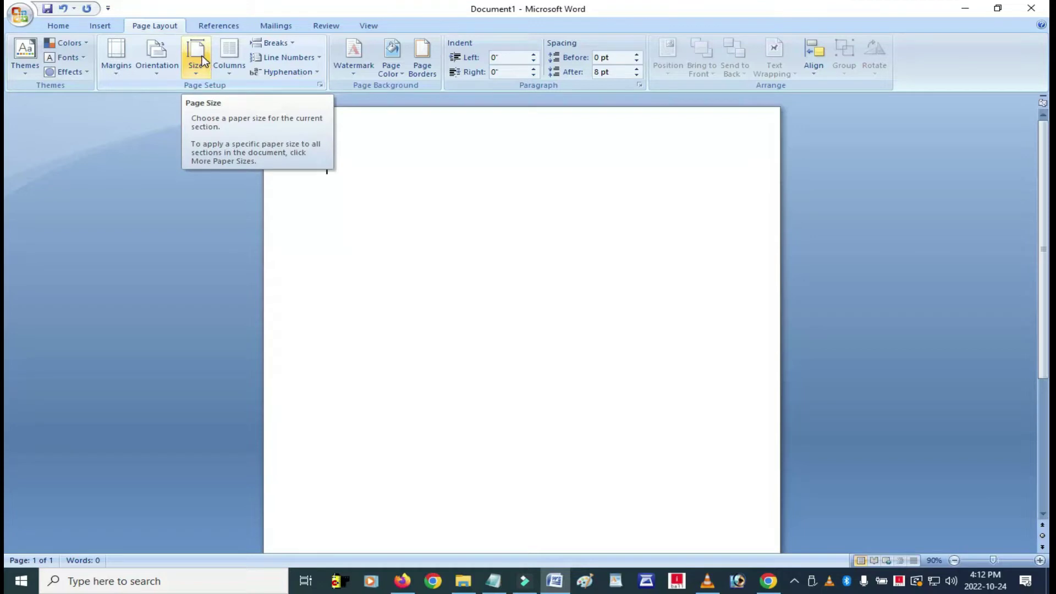
Pick A4 (210 x 297 mm) from the paper Size list for Document1.
{"action": "left_click", "coordinate": [202, 55]}
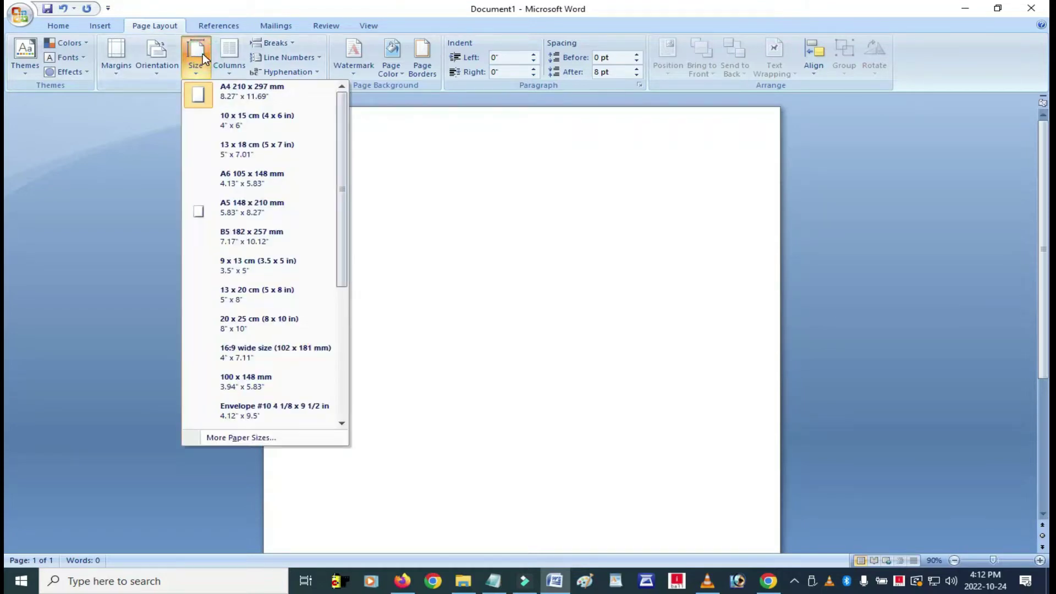
{"action": "scroll", "coordinate": [266, 242], "scroll_direction": "down", "scroll_amount": 1}
{"action": "scroll", "coordinate": [269, 272], "scroll_direction": "down", "scroll_amount": 2}
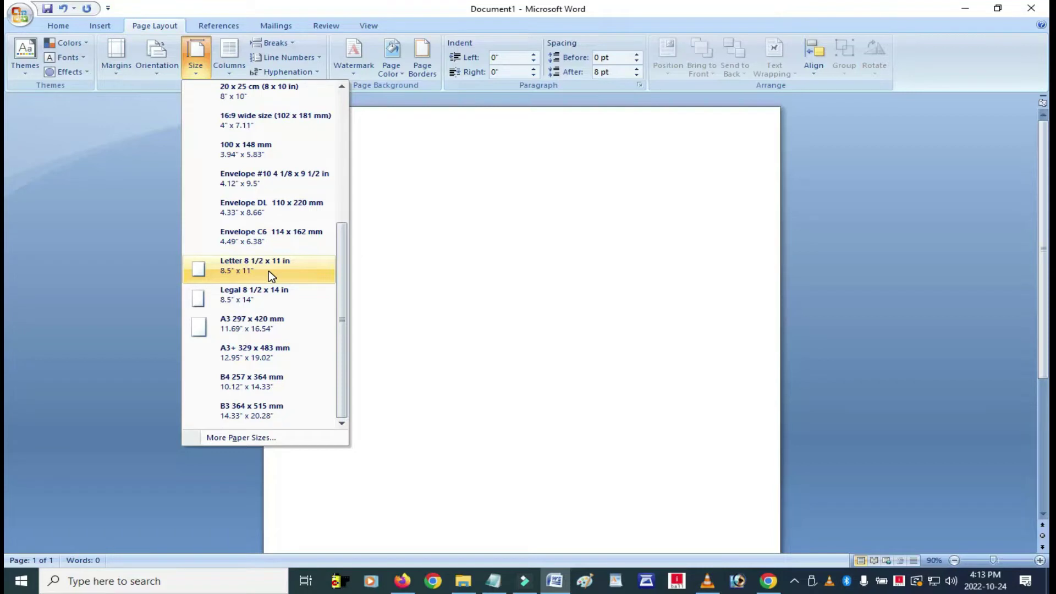
{"action": "scroll", "coordinate": [268, 270], "scroll_direction": "up", "scroll_amount": 2}
{"action": "scroll", "coordinate": [268, 271], "scroll_direction": "up", "scroll_amount": 1}
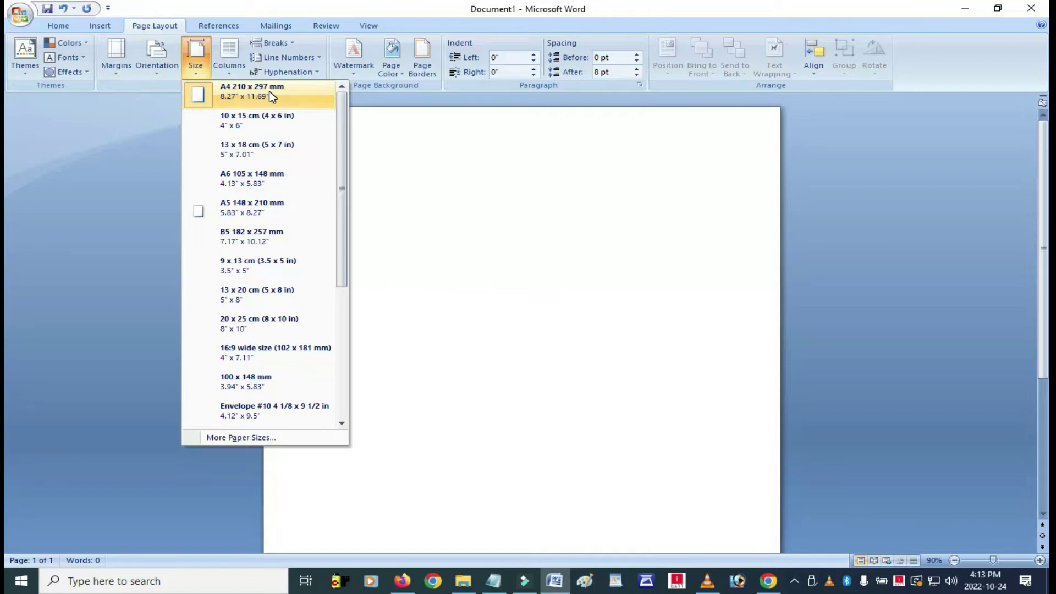
{"action": "left_click", "coordinate": [270, 96]}
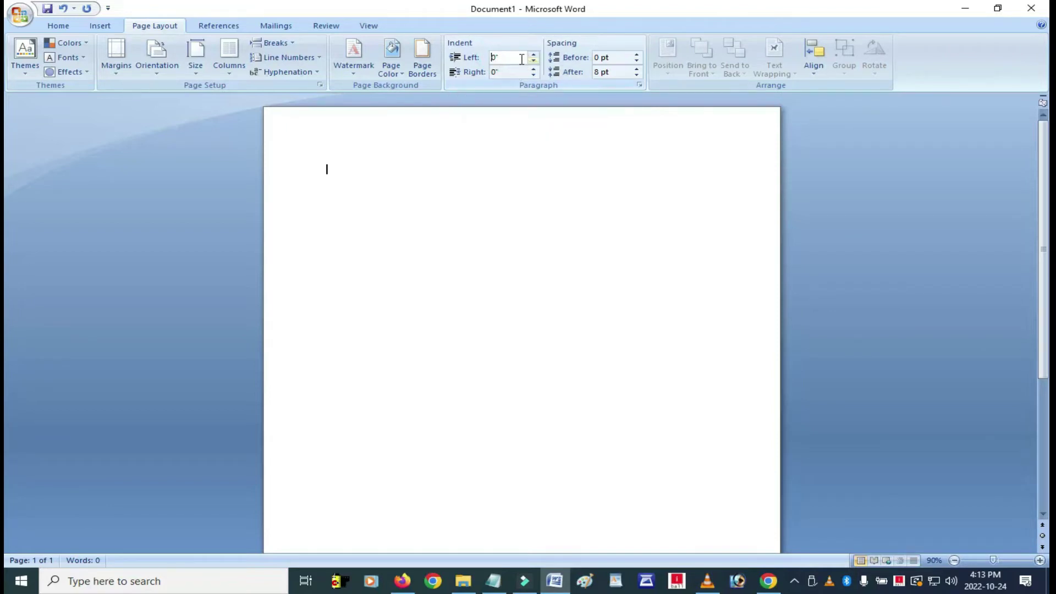
Try left indents of 0.5" and 0.4", then set the left indent to 0".
{"action": "left_click", "coordinate": [501, 57]}
{"action": "type", "text": "0.5"}
{"action": "left_click", "coordinate": [491, 166]}
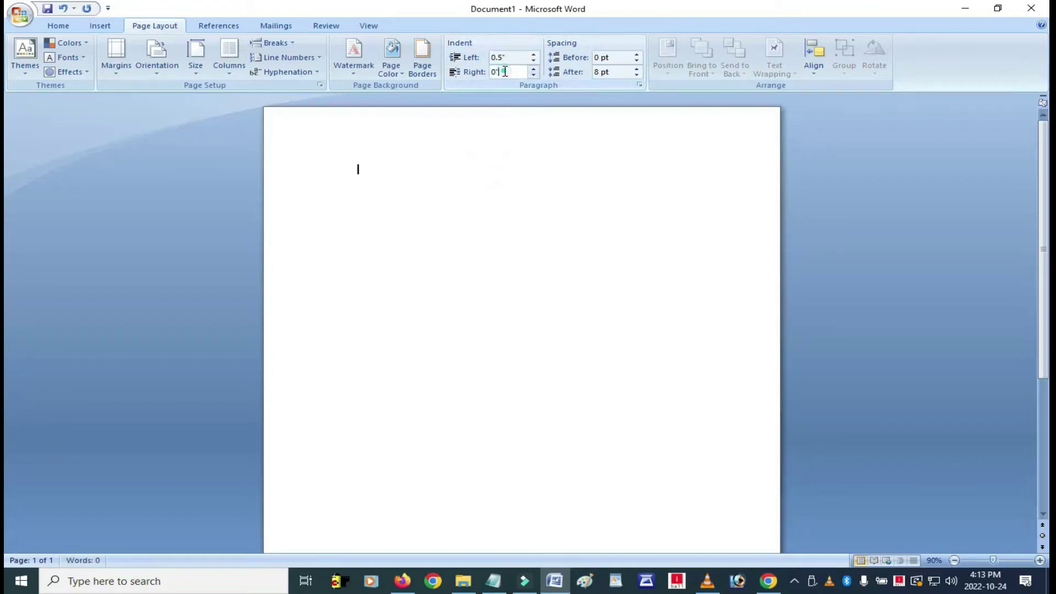
{"action": "left_click", "coordinate": [534, 60]}
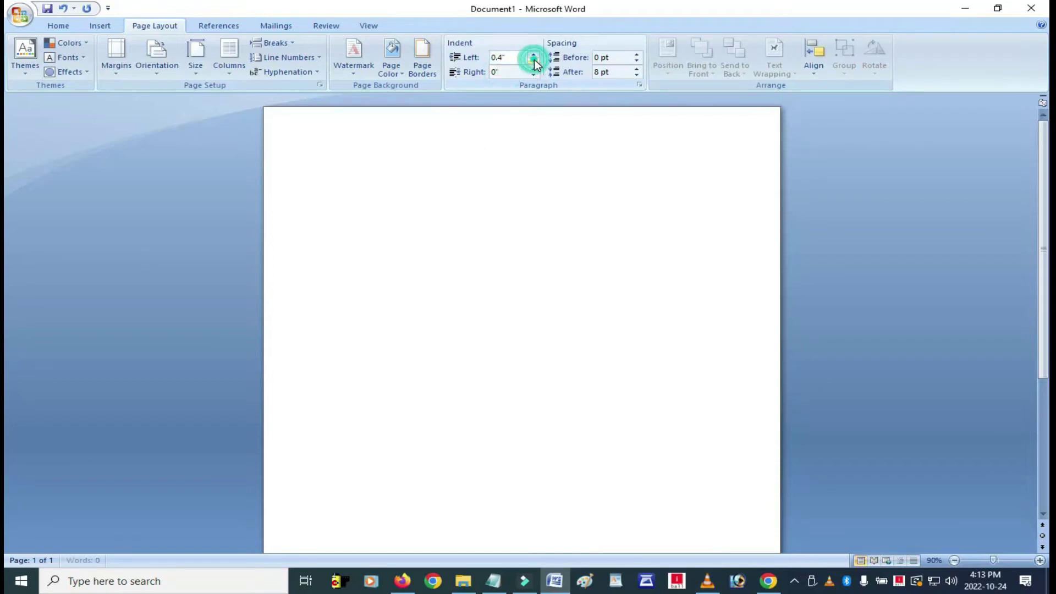
{"action": "left_click", "coordinate": [513, 56]}
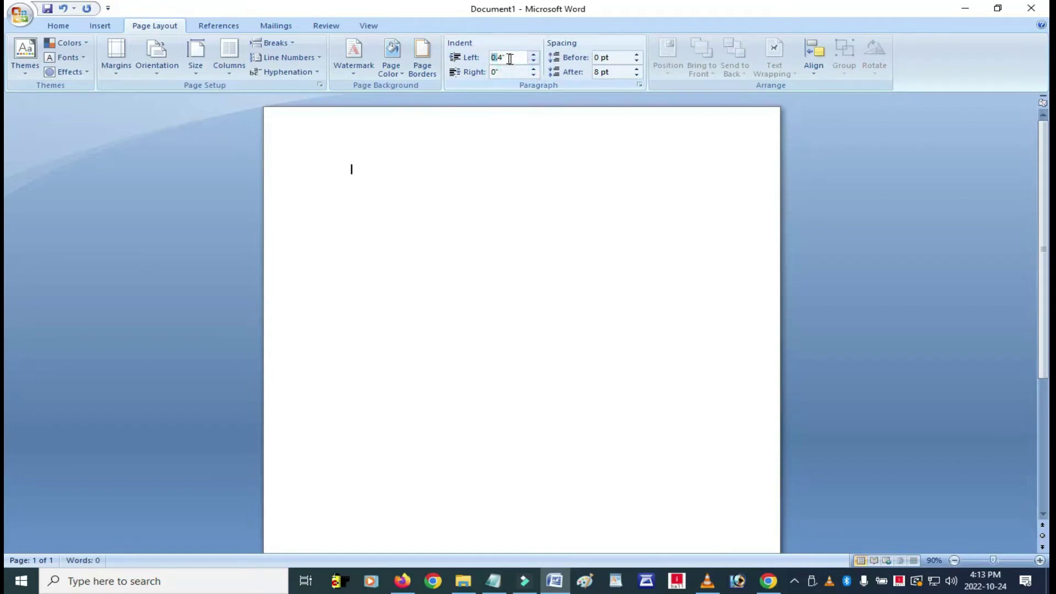
{"action": "double_click", "coordinate": [509, 57]}
{"action": "type", "text": "0"}
{"action": "left_click", "coordinate": [504, 207]}
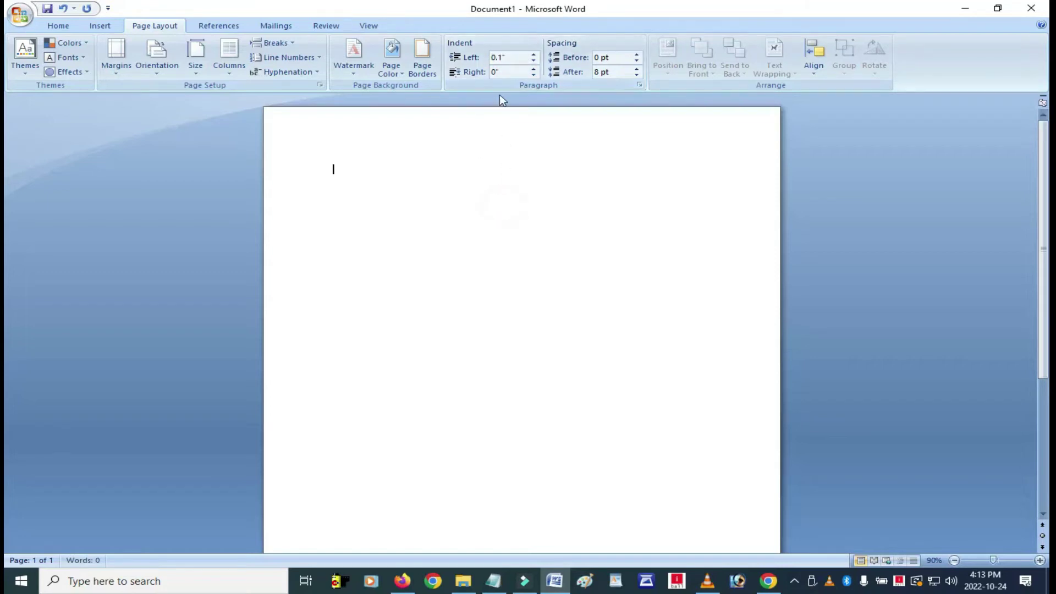
{"action": "left_click", "coordinate": [513, 71]}
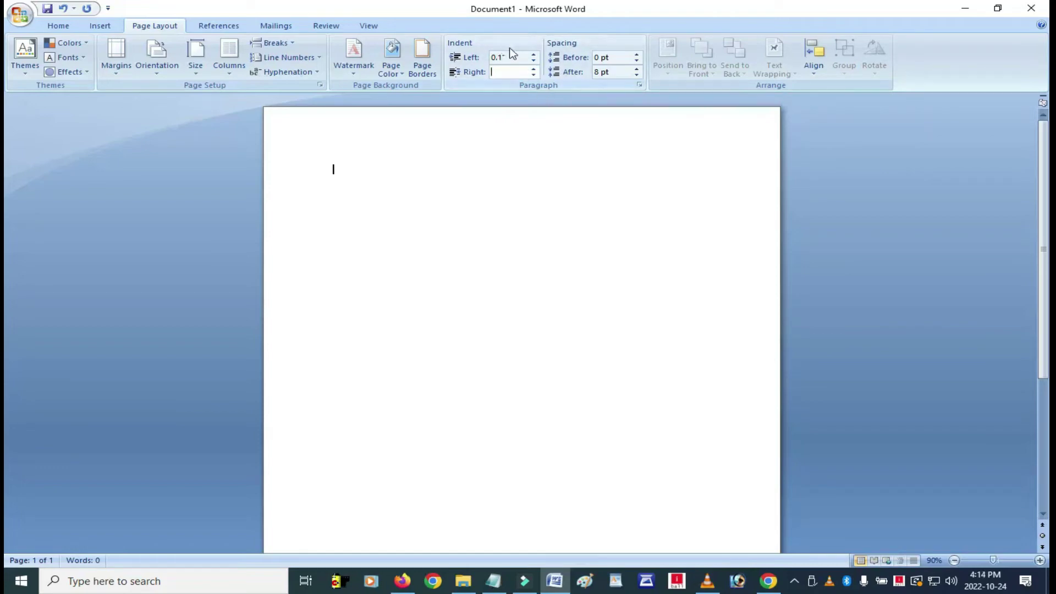
{"action": "left_click", "coordinate": [501, 56]}
{"action": "type", "text": "0"}
{"action": "left_click", "coordinate": [603, 224]}
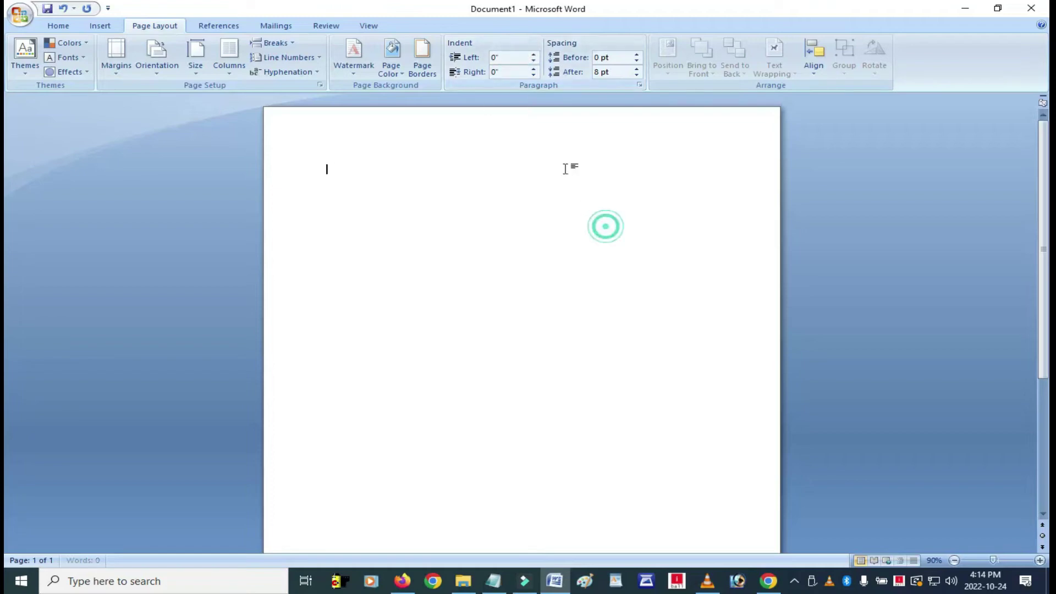
Adjust the right indent spinner until the right indent reads -0.5".
{"action": "left_click", "coordinate": [533, 73]}
{"action": "left_click", "coordinate": [533, 68]}
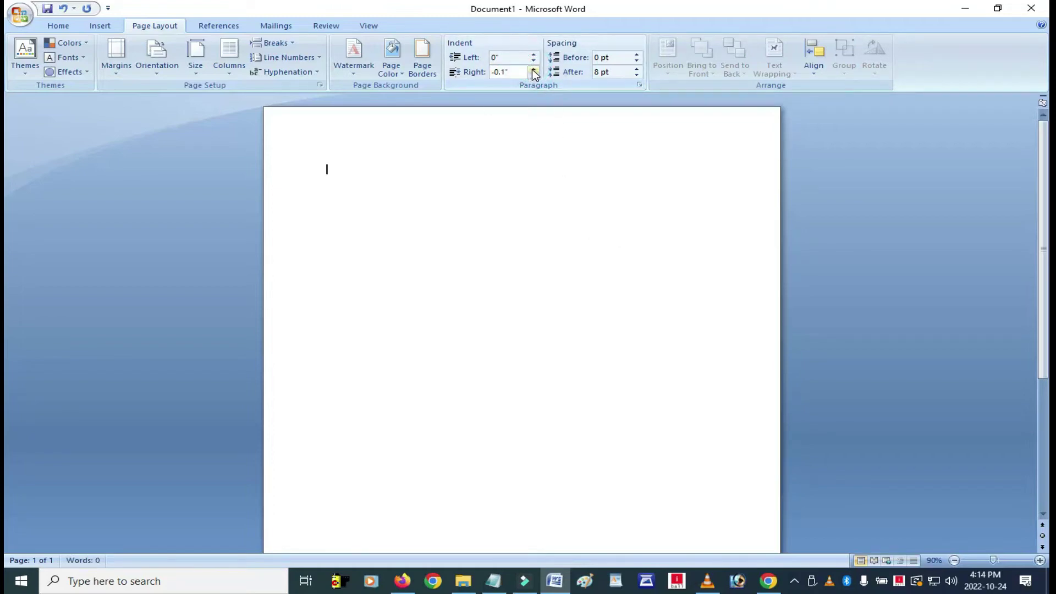
{"action": "left_click", "coordinate": [533, 69]}
{"action": "left_click", "coordinate": [533, 75]}
{"action": "left_click", "coordinate": [534, 74]}
{"action": "left_click", "coordinate": [533, 75]}
{"action": "left_click", "coordinate": [366, 212]}
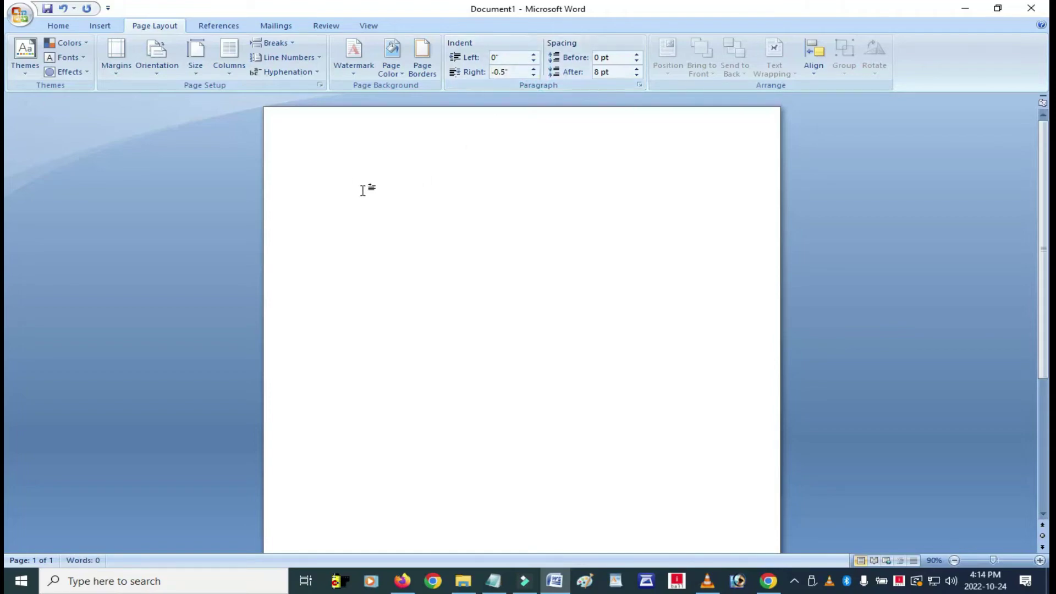
Type a line of sample H/G/J letters and bring its Spacing Before back to Auto.
{"action": "type", "text": "GHGJHHHHHHHHH"}
{"action": "type", "text": "HHHHHHHHJHJJJJ"}
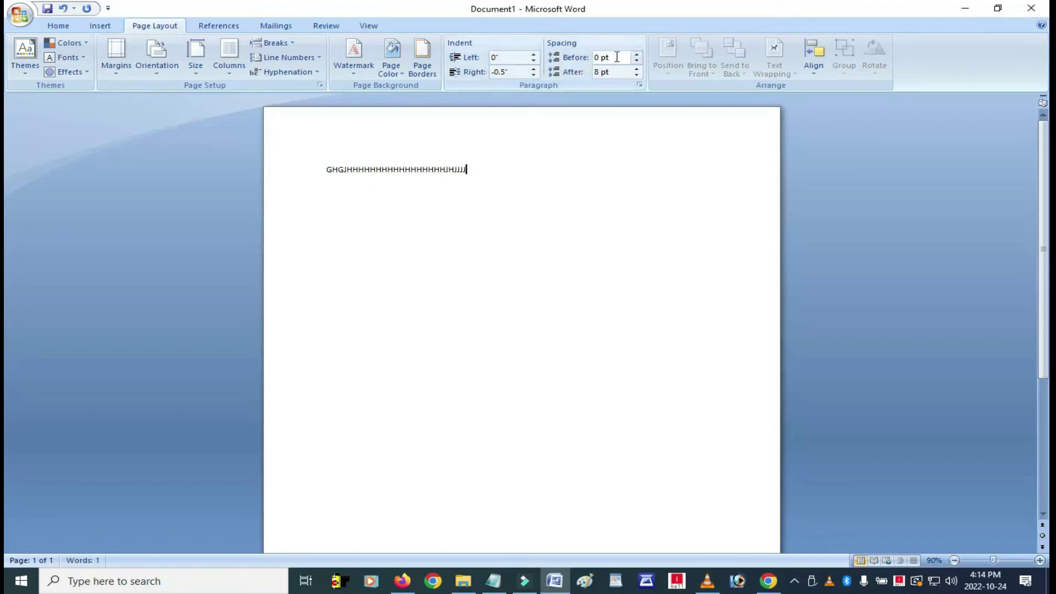
{"action": "left_click", "coordinate": [636, 55]}
{"action": "left_click", "coordinate": [637, 55]}
{"action": "left_click", "coordinate": [637, 55]}
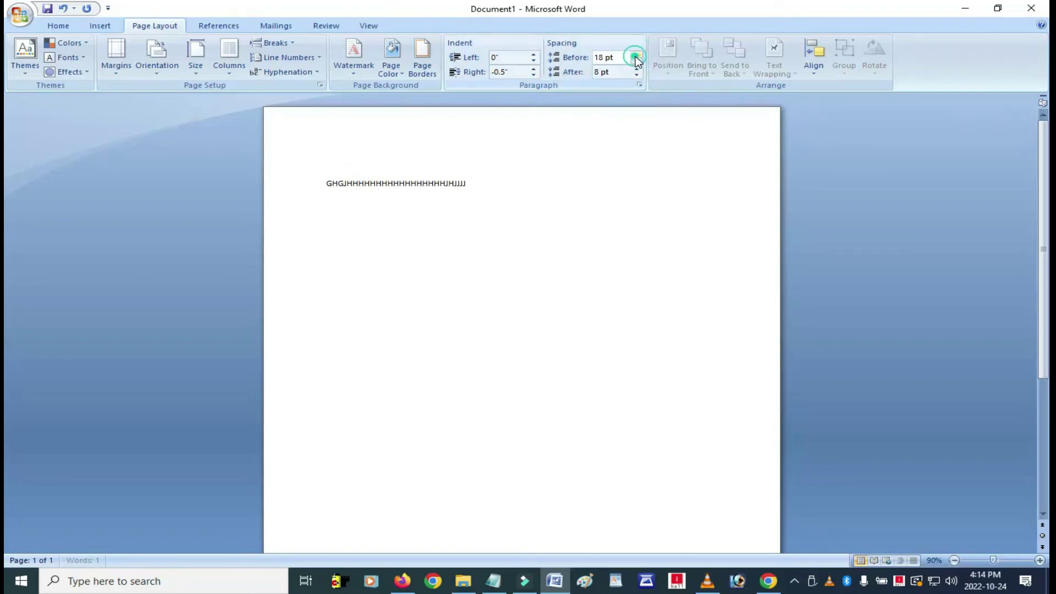
{"action": "left_click", "coordinate": [636, 55]}
{"action": "left_click", "coordinate": [638, 55]}
{"action": "left_click", "coordinate": [637, 55]}
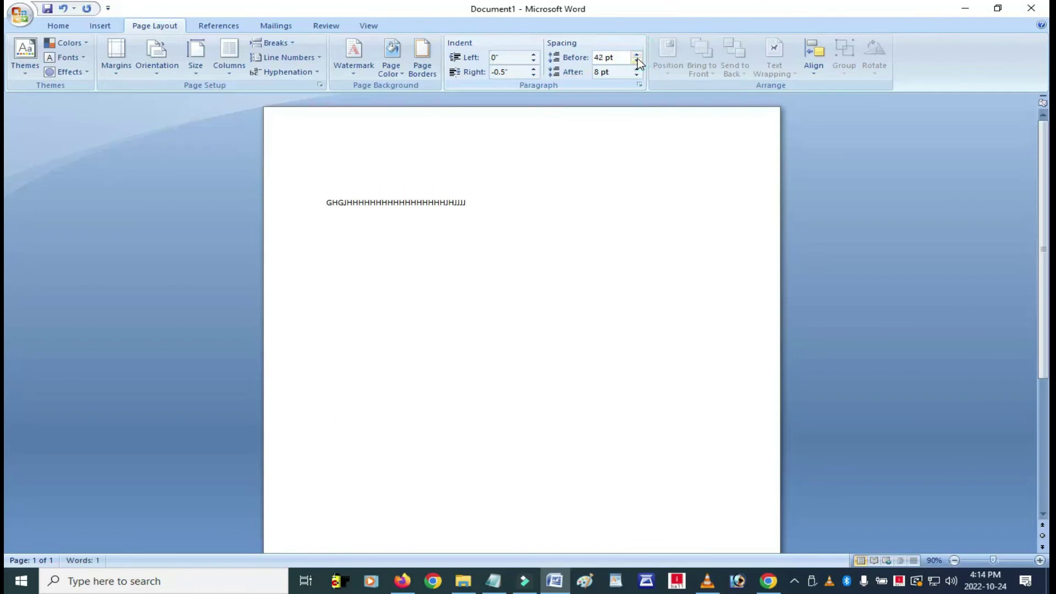
{"action": "left_click", "coordinate": [639, 61]}
{"action": "left_click", "coordinate": [639, 61]}
{"action": "left_click", "coordinate": [639, 61]}
{"action": "left_click", "coordinate": [639, 62]}
{"action": "left_click", "coordinate": [639, 61]}
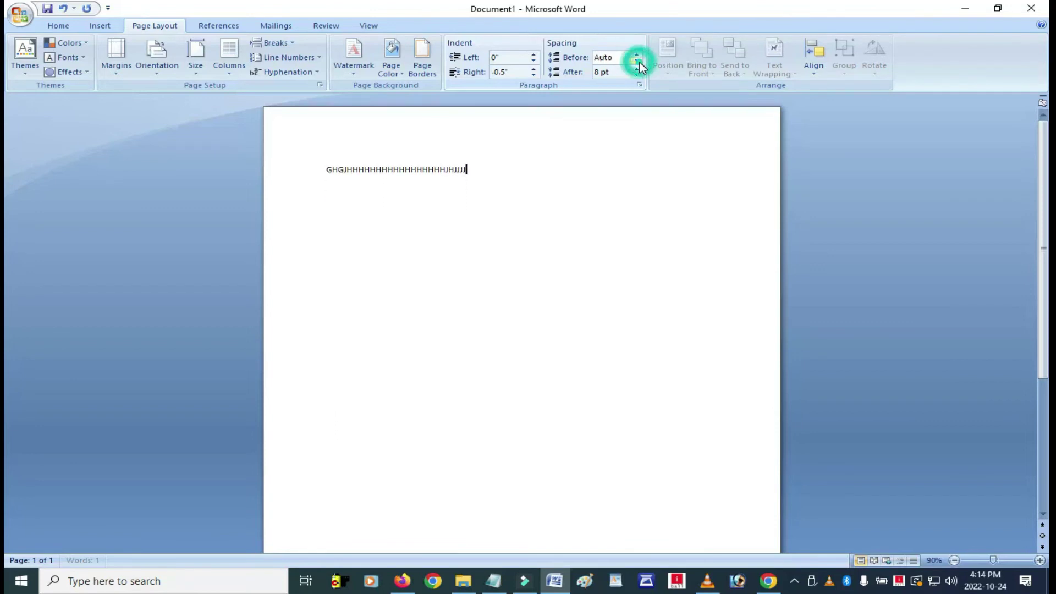
Lower the paragraph's Spacing After to Auto.
{"action": "left_click", "coordinate": [637, 75]}
{"action": "left_click", "coordinate": [636, 75]}
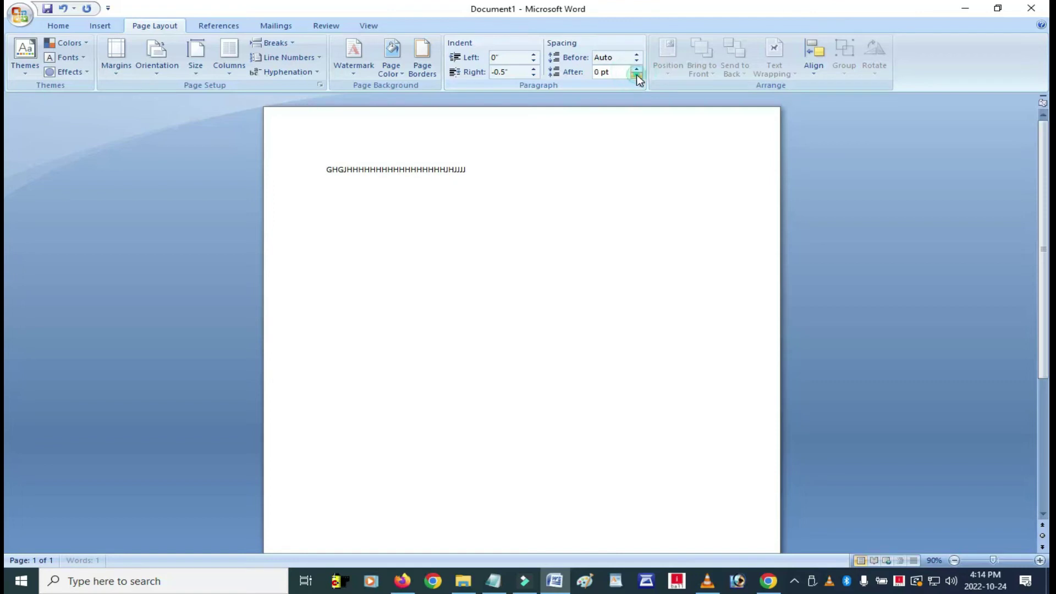
{"action": "left_click", "coordinate": [636, 75]}
Select the text line and lower its left indent to -0.9".
{"action": "triple_click", "coordinate": [441, 170]}
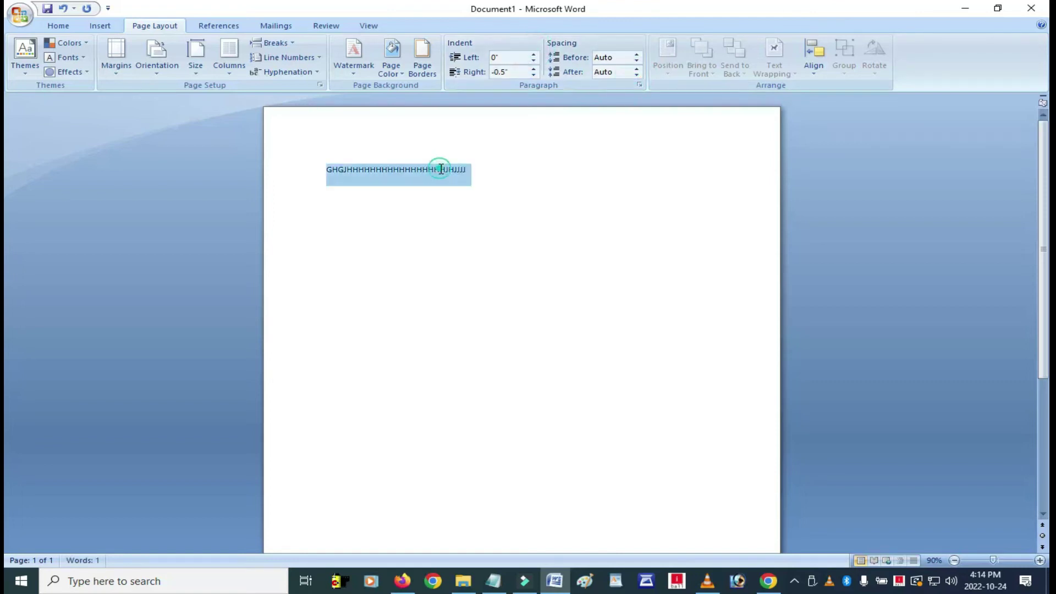
{"action": "left_click", "coordinate": [534, 60]}
{"action": "left_click", "coordinate": [533, 60]}
{"action": "left_click", "coordinate": [533, 59]}
{"action": "left_click", "coordinate": [534, 60]}
{"action": "left_click", "coordinate": [534, 60]}
{"action": "left_click", "coordinate": [534, 59]}
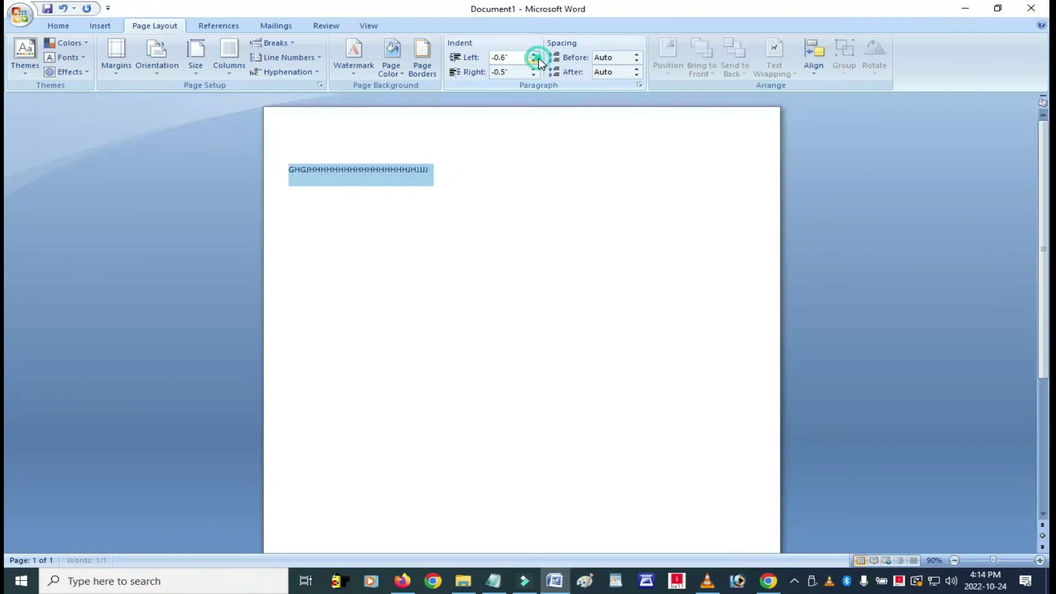
{"action": "left_click", "coordinate": [534, 60]}
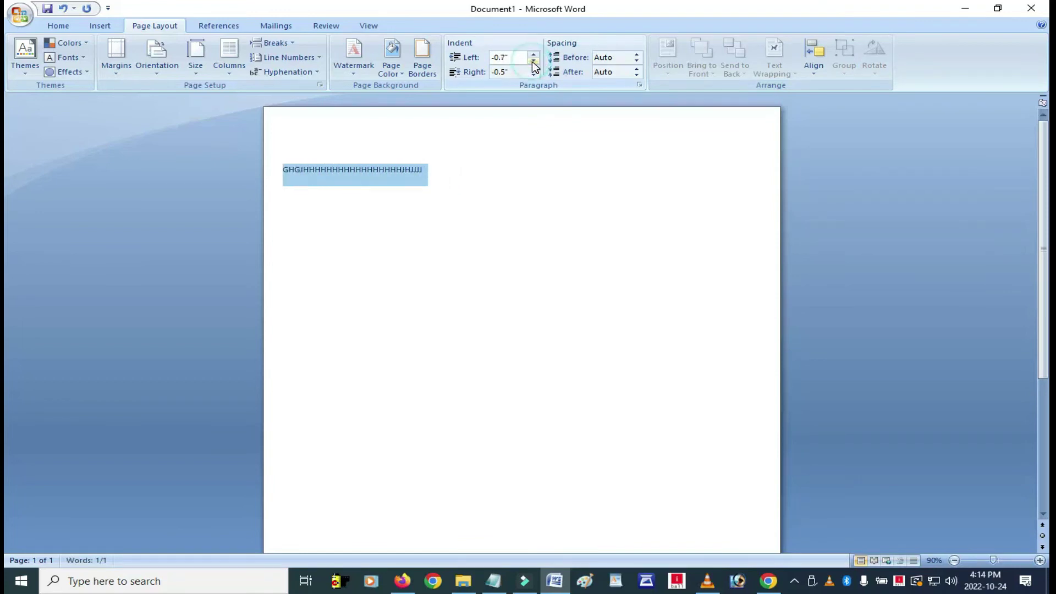
{"action": "left_click", "coordinate": [533, 61]}
{"action": "left_click", "coordinate": [534, 60]}
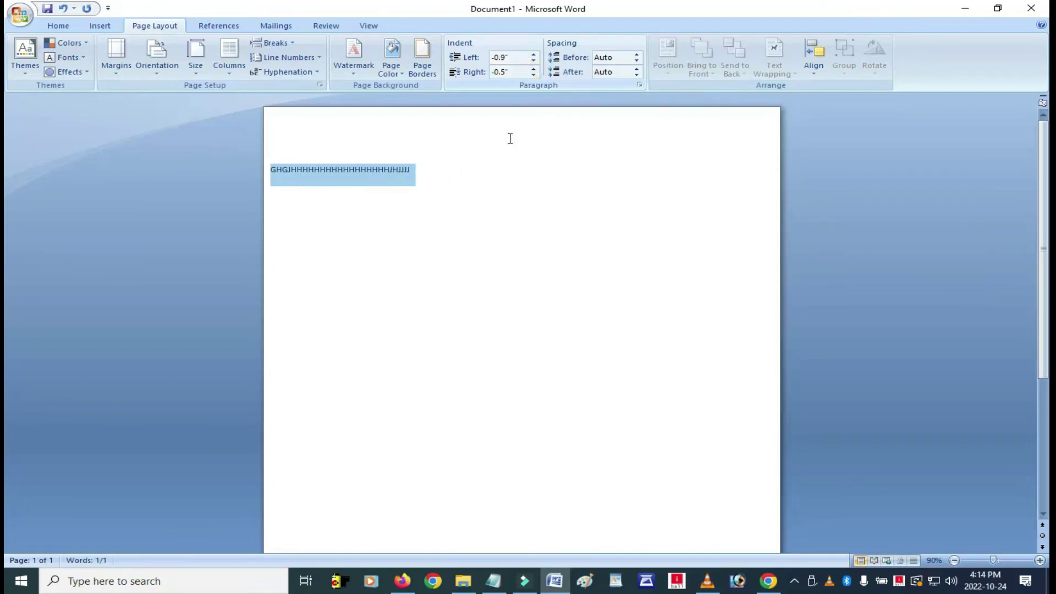
{"action": "left_click", "coordinate": [413, 185]}
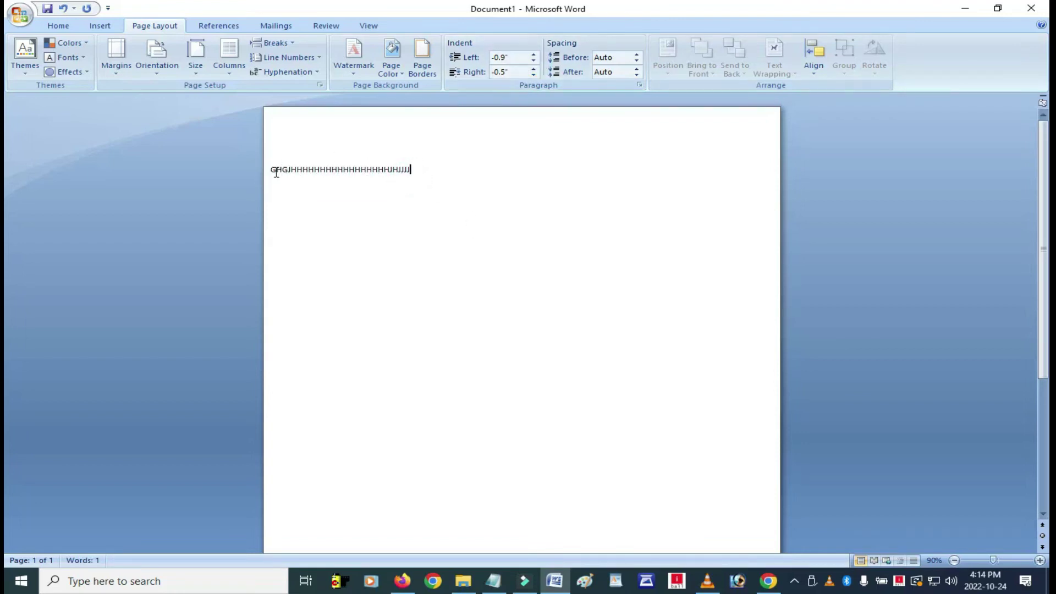
Reselect the line, set its right indent to -0.7", and select the Right indent value.
{"action": "triple_click", "coordinate": [359, 166]}
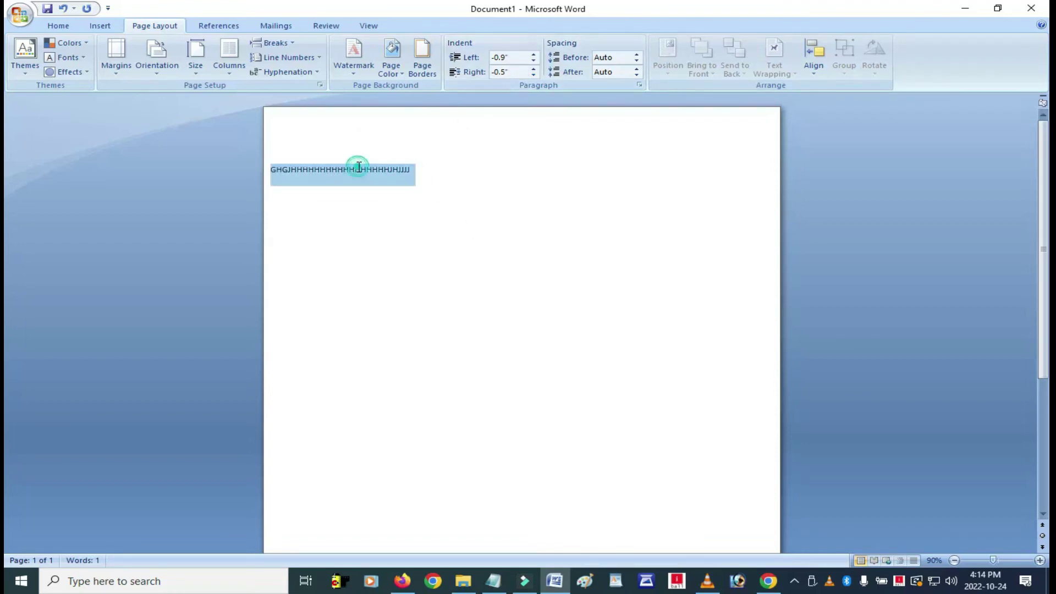
{"action": "left_click", "coordinate": [533, 70]}
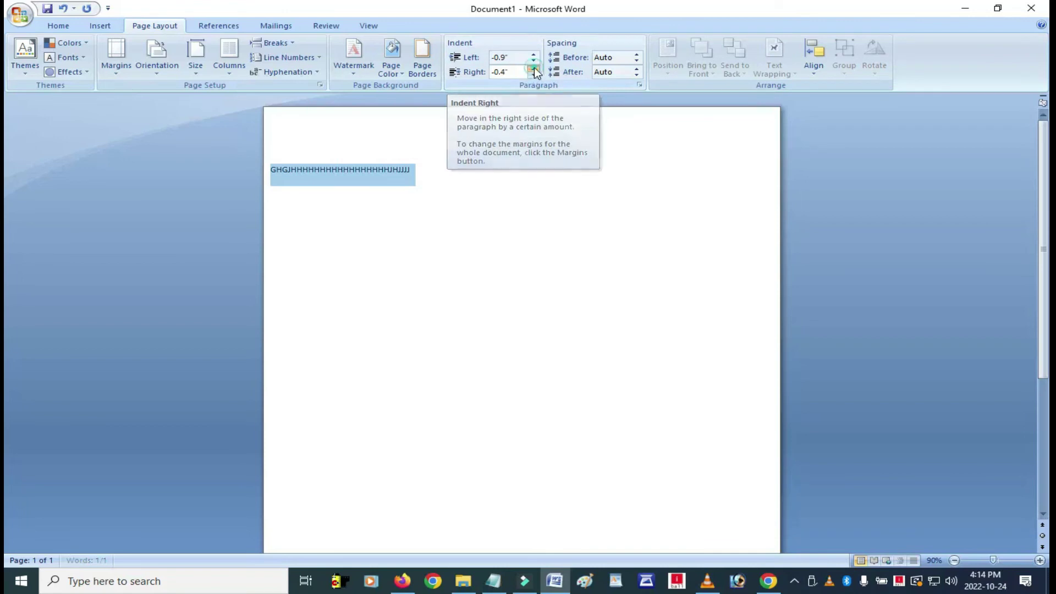
{"action": "left_click", "coordinate": [533, 67]}
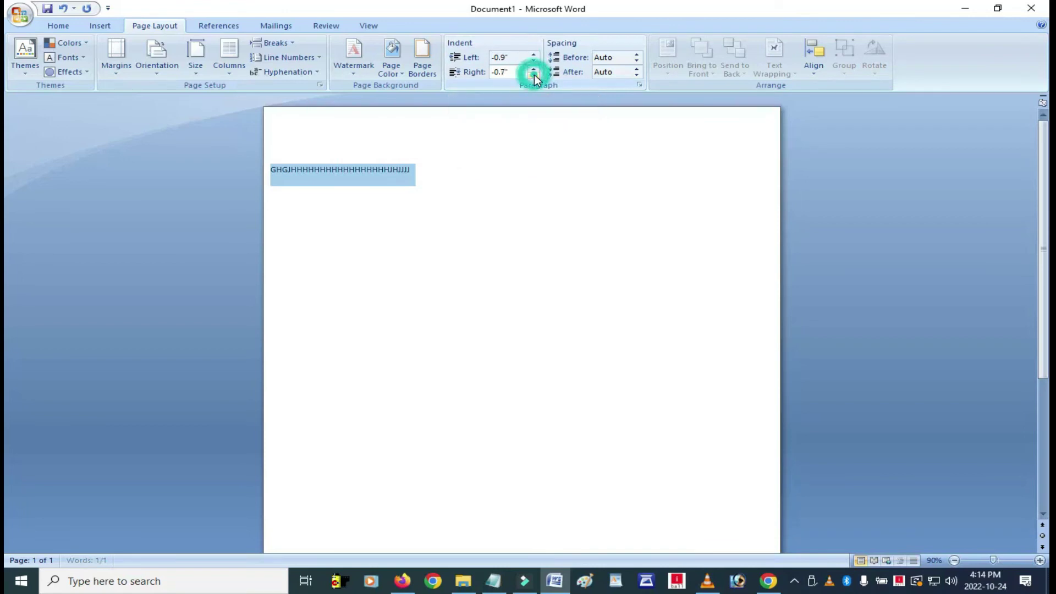
{"action": "left_click", "coordinate": [534, 74]}
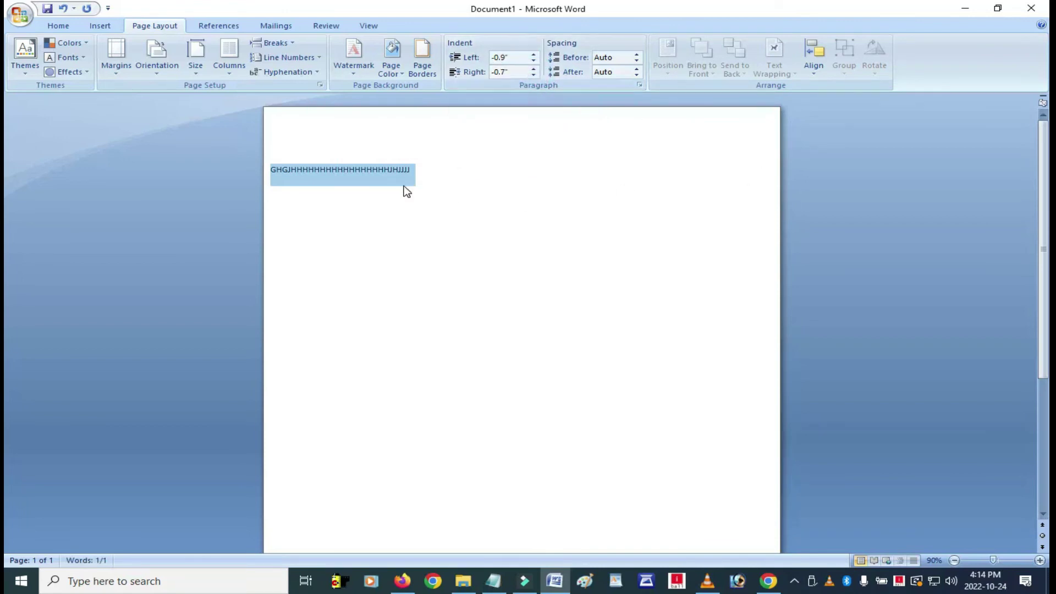
{"action": "left_click", "coordinate": [508, 57]}
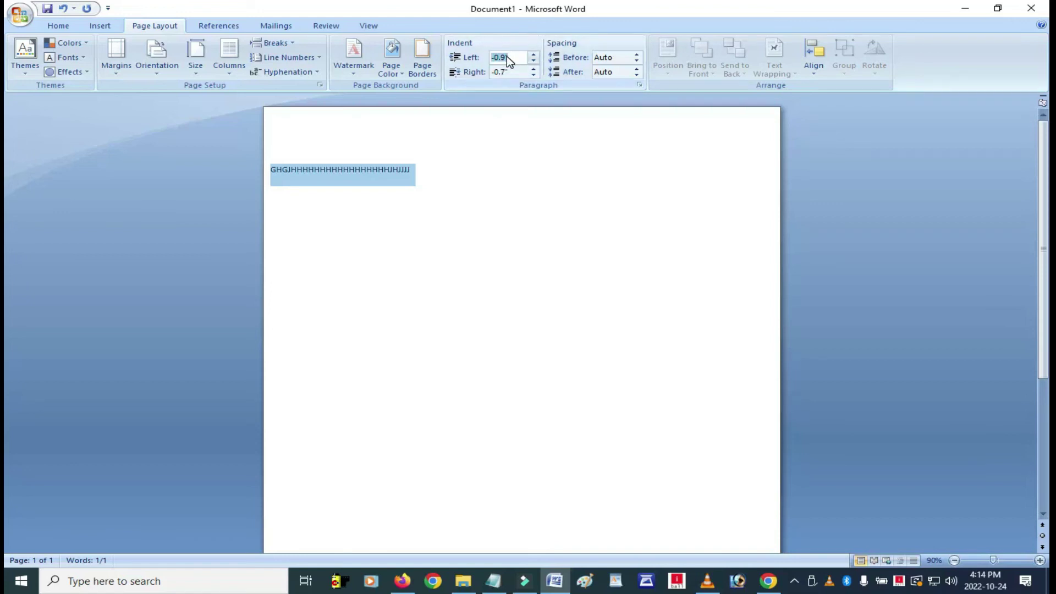
{"action": "left_click", "coordinate": [502, 71]}
Change the right indent to -0.9" and replace the line with a long row of 8s.
{"action": "type", "text": "9"}
{"action": "left_click", "coordinate": [403, 171]}
{"action": "triple_click", "coordinate": [336, 168]}
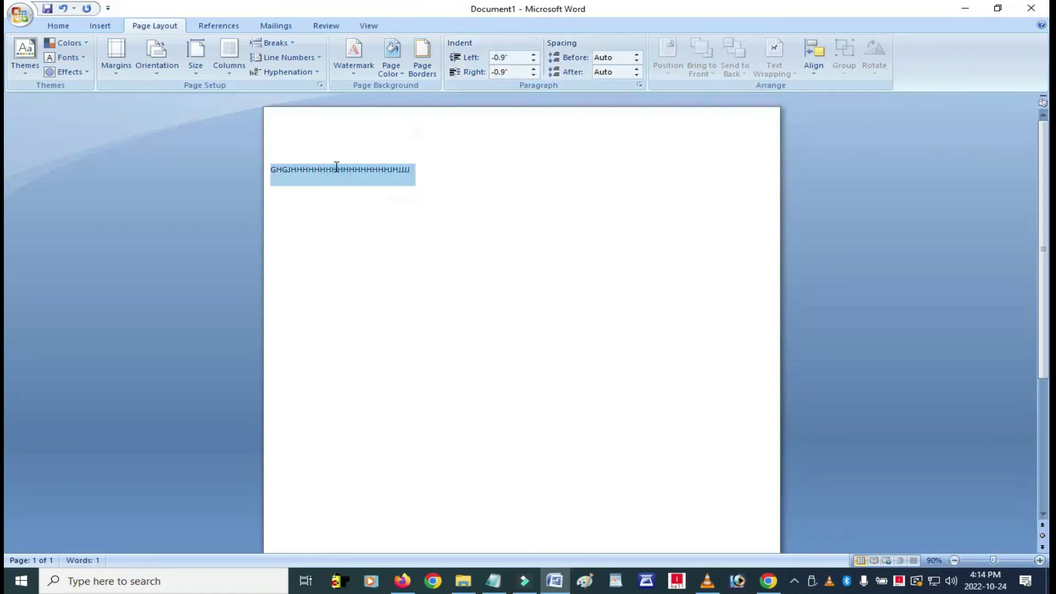
{"action": "type", "text": "888888888888888888888888"}
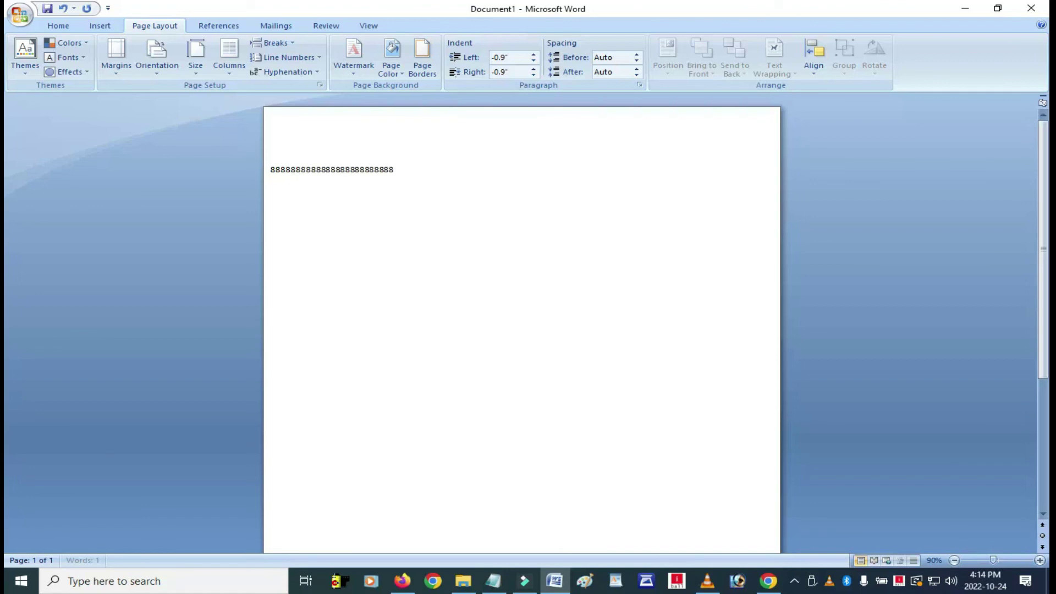
{"action": "type", "text": "888888888888888888888888888888888888888888888888888888888"}
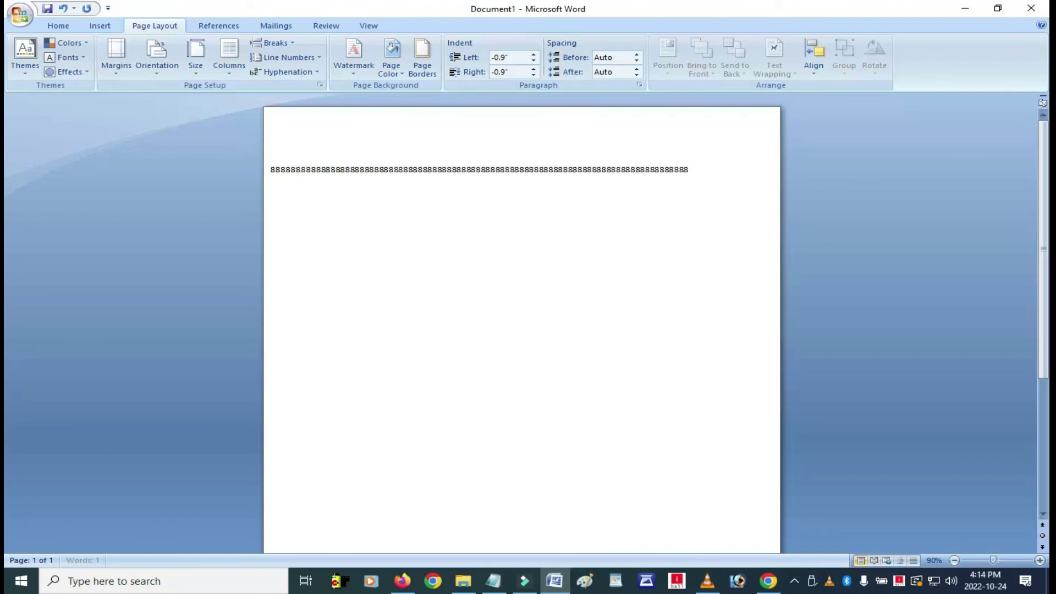
{"action": "type", "text": "88888888888888888"}
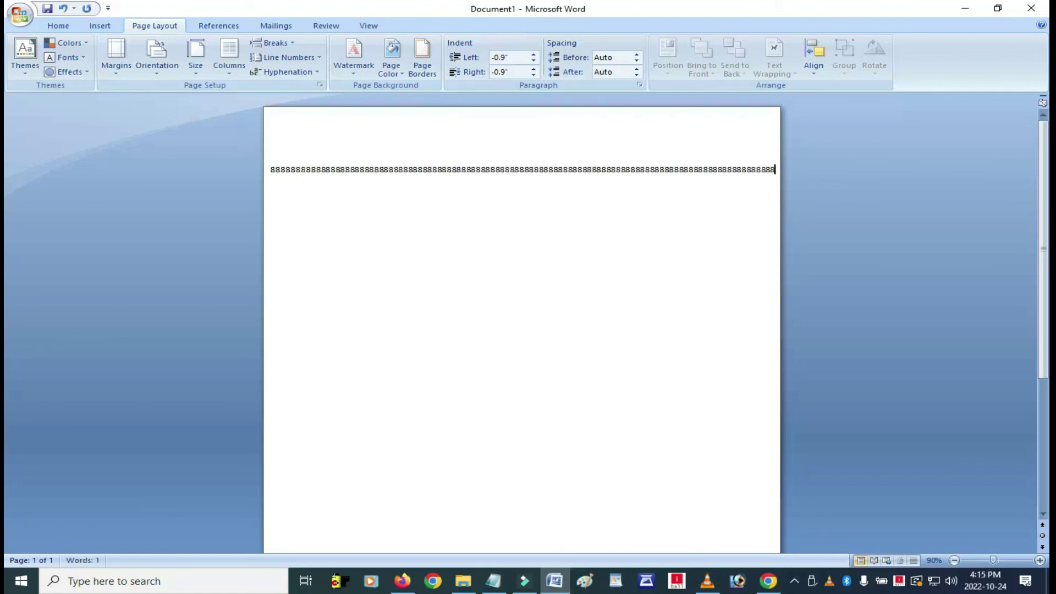
{"action": "left_click", "coordinate": [414, 170]}
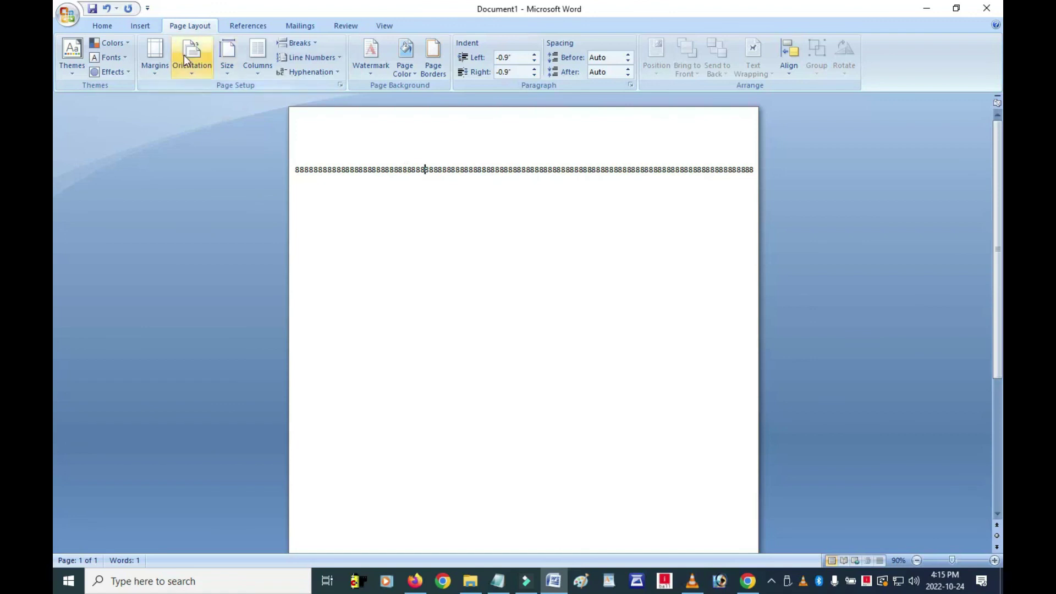
Show the paper Size list to confirm A4 210 x 297 mm is still selected.
{"action": "left_click", "coordinate": [227, 65]}
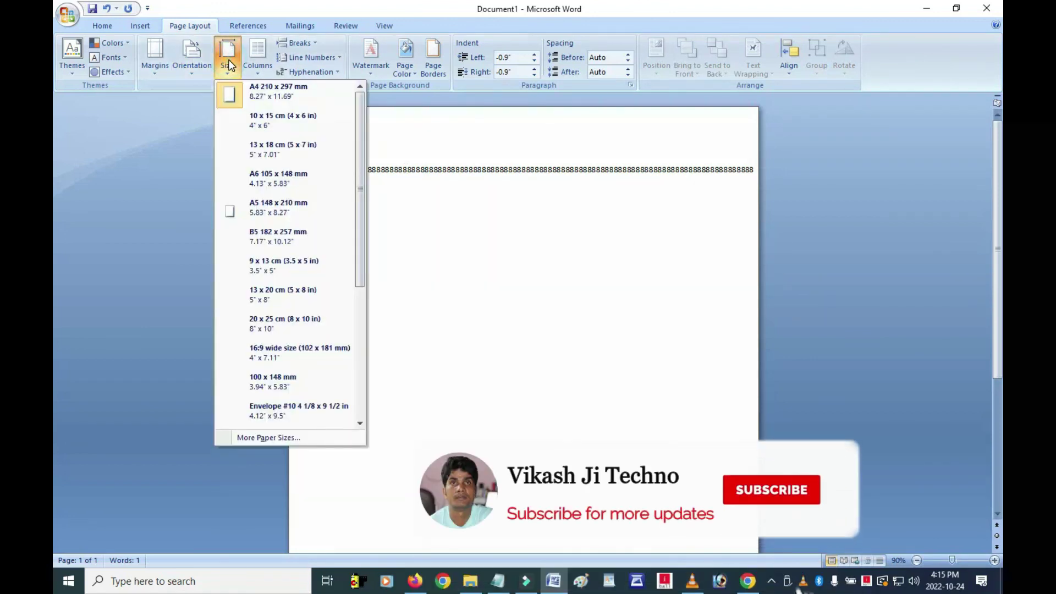